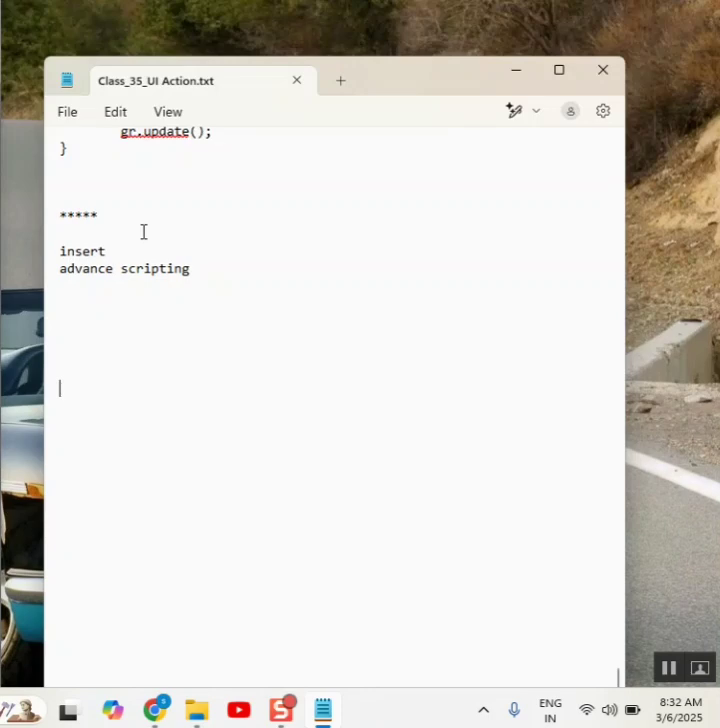
# Complete the asterisk heading above "insert" so that it reads "***** 06/03/2025 *******"
pyautogui.click(143, 211)
pyautogui.scroll(2, 144, 210)
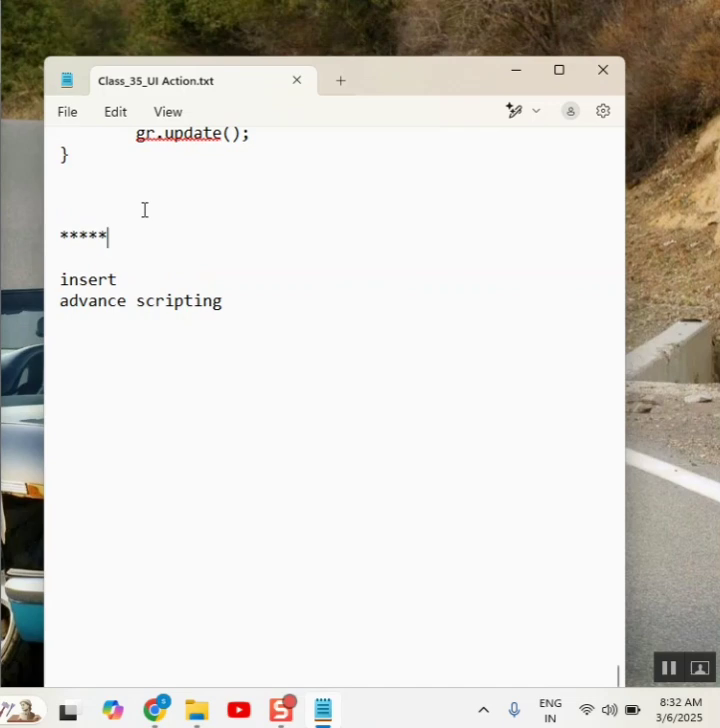
pyautogui.write('06/03/2025')
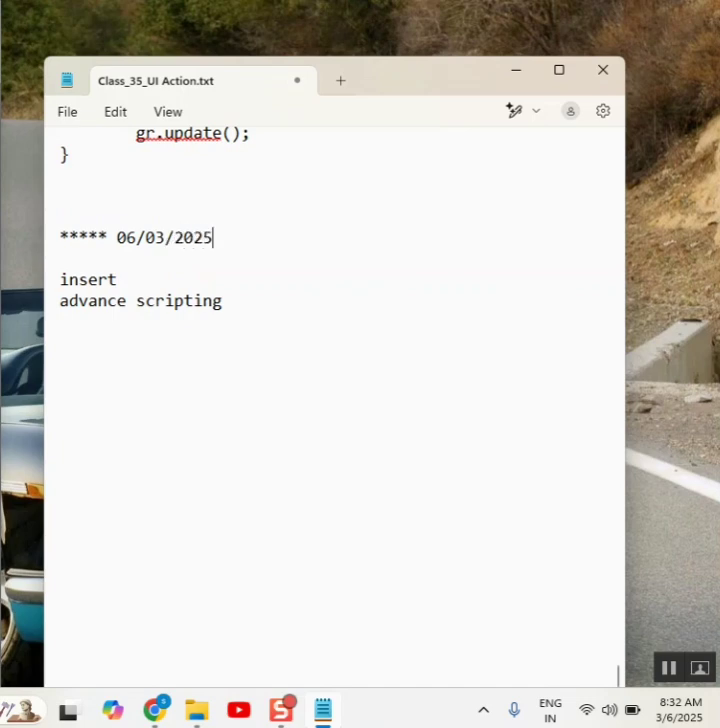
pyautogui.write(' *******')
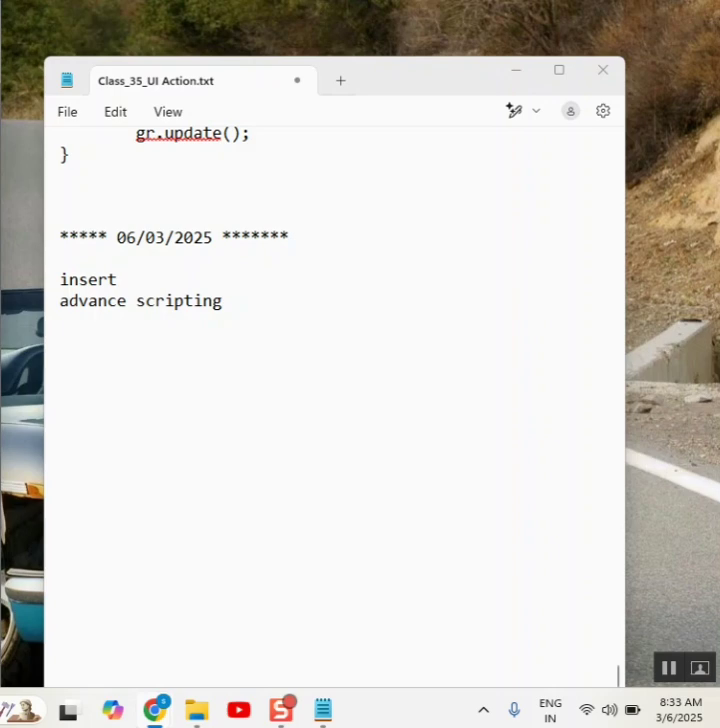
# Add the line "#1: run s script to update 10 incidets" below the "advance scripting" topic
pyautogui.click(105, 367)
pyautogui.write('#1:')
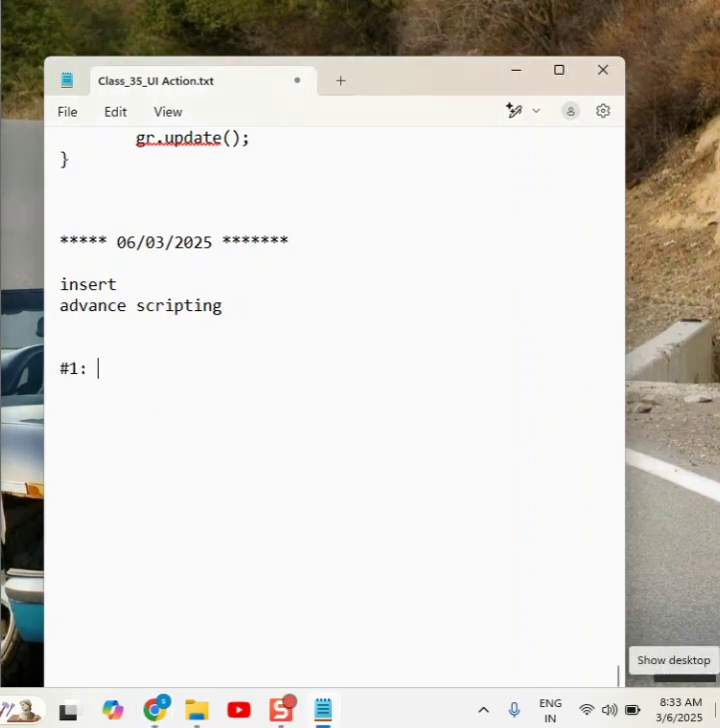
pyautogui.write(' run s sc')
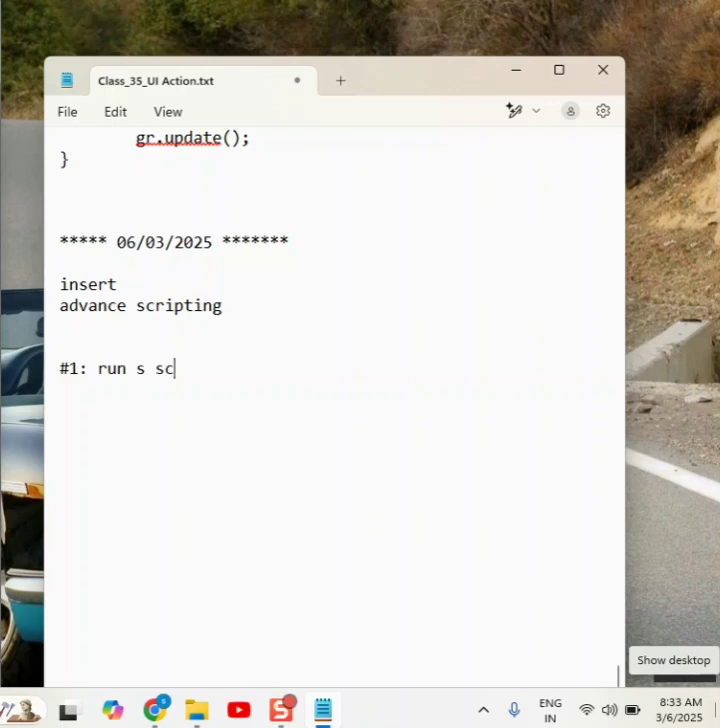
pyautogui.write('ript to ')
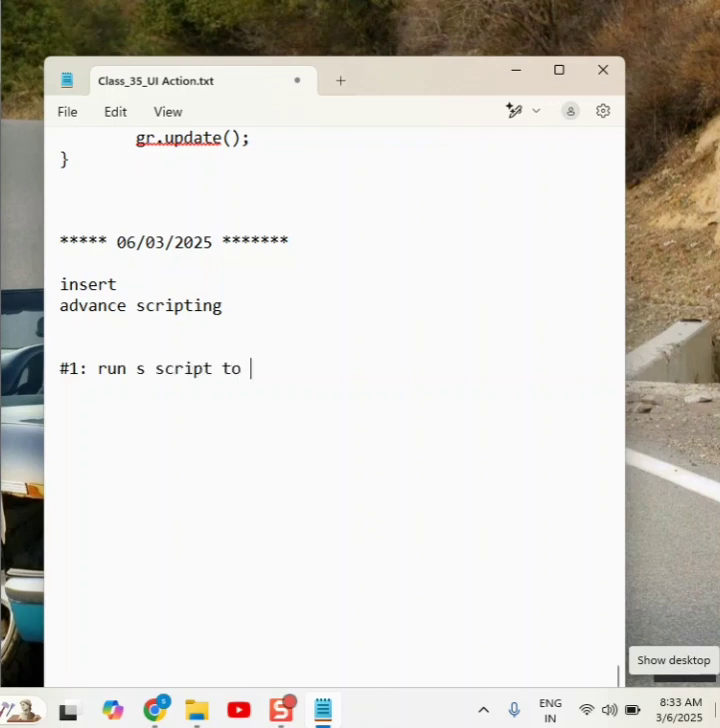
pyautogui.write('updat')
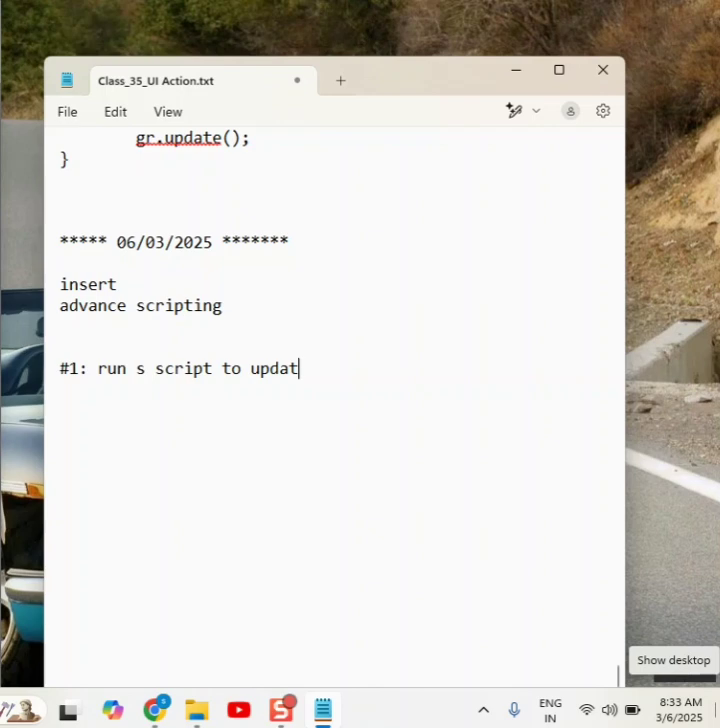
pyautogui.write('e10')
pyautogui.press('BackSpace')
pyautogui.press('BackSpace')
pyautogui.write('10 incidnets')
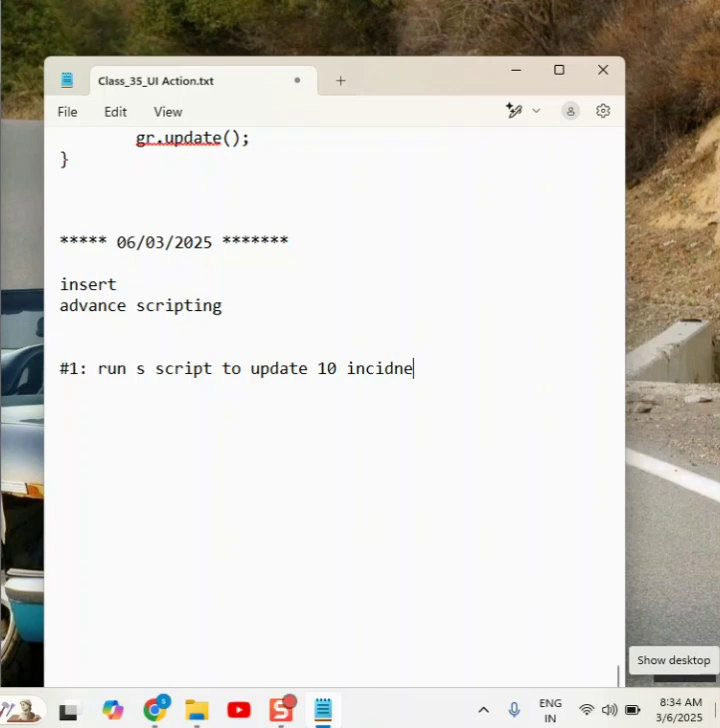
pyautogui.press('BackSpace')
pyautogui.press('BackSpace')
pyautogui.press('BackSpace')
pyautogui.press('BackSpace')
pyautogui.write('ets')
# Remove the "#1:" prefix from the script line, capitalize its first word as "Run", and start a new line below
pyautogui.press('Home')
pyautogui.press('Delete')
pyautogui.press('Delete')
pyautogui.press('Delete')
pyautogui.press('Delete')
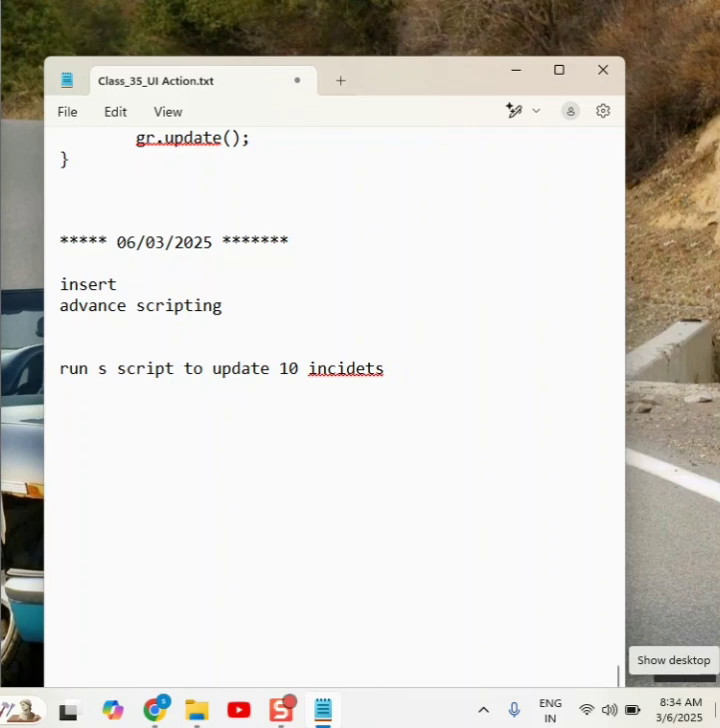
pyautogui.press('Delete')
pyautogui.write('R')
pyautogui.click(384, 368)
pyautogui.press('Return')
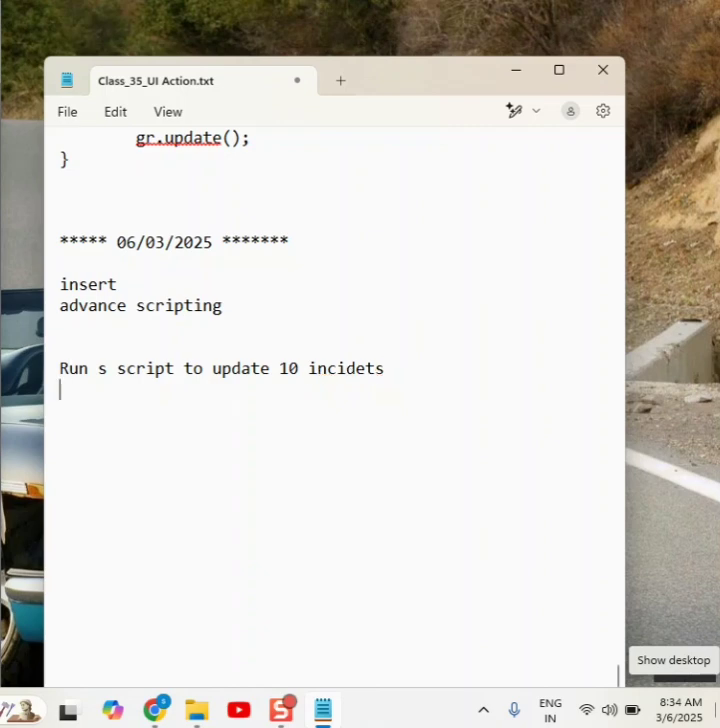
# Write "when" on its own line below the script statement and begin a new line after it
pyautogui.write('hen')
pyautogui.click(59, 389)
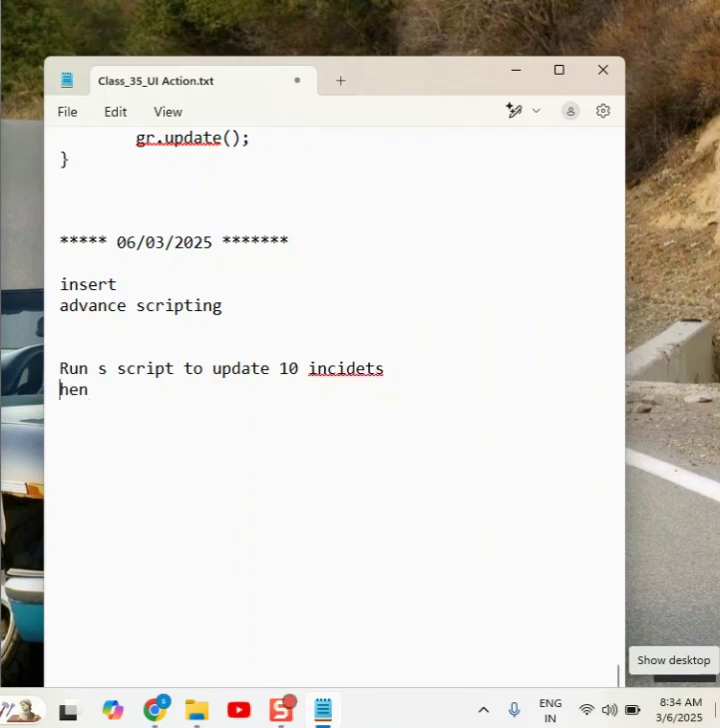
pyautogui.write('w')
pyautogui.click(97, 389)
pyautogui.press('Return')
# List the first two scenarios under "when": "#1: every Monday morning" and "#2: immediately"
pyautogui.write('#1: w')
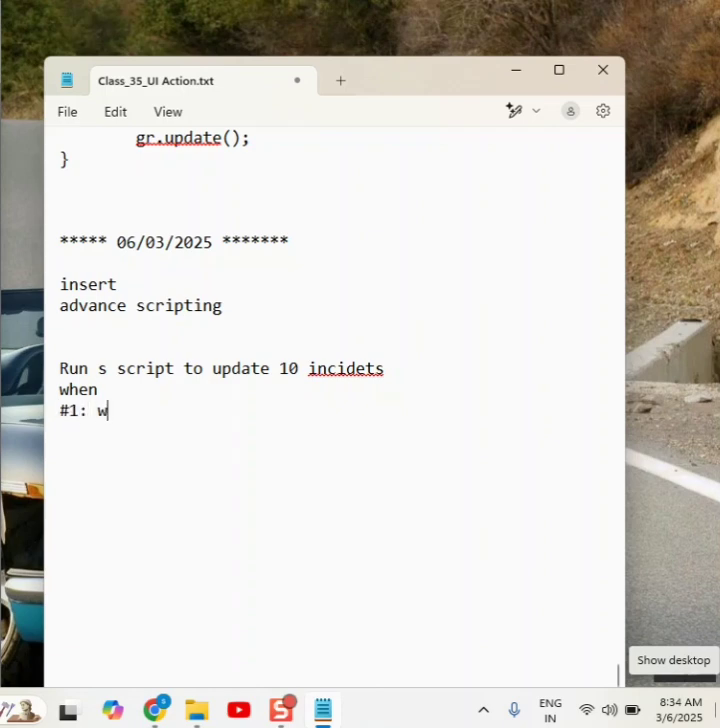
pyautogui.press('BackSpace')
pyautogui.write('every')
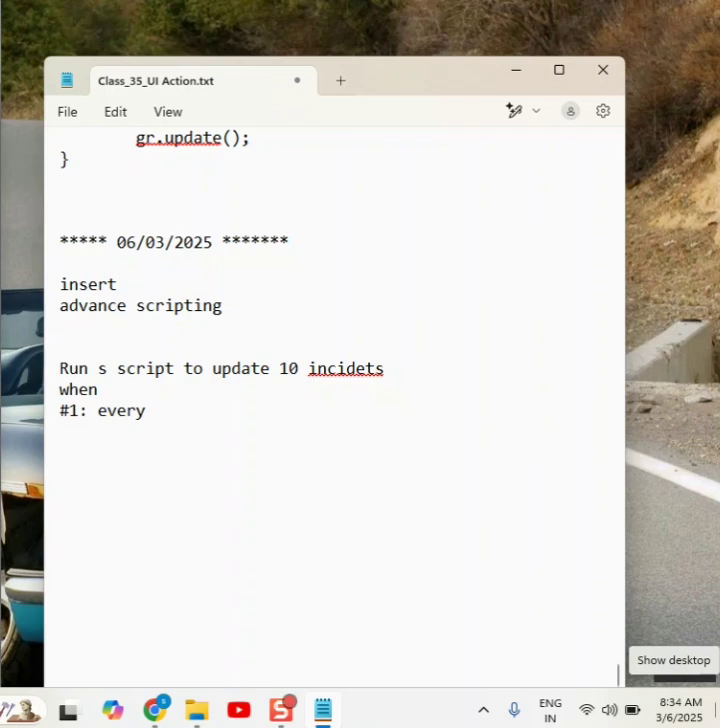
pyautogui.write(' monday m')
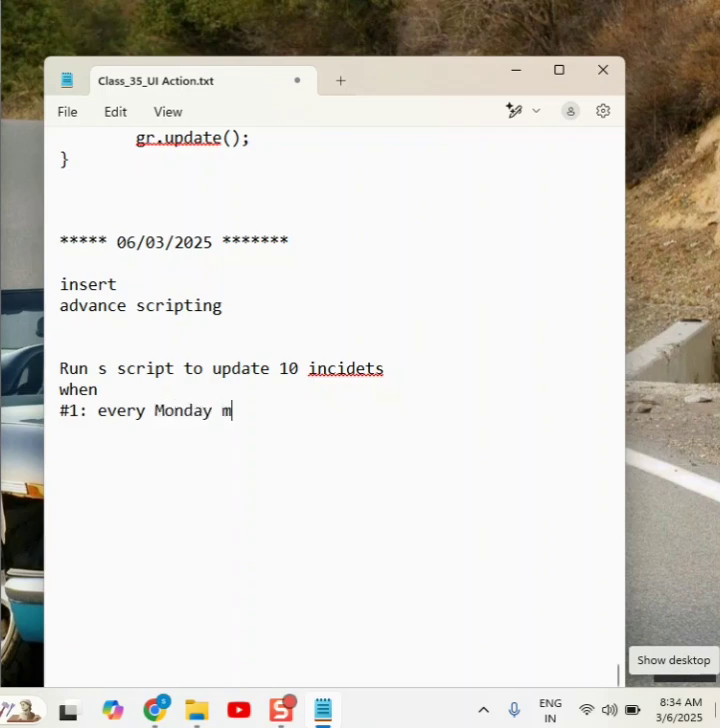
pyautogui.write('orning')
pyautogui.press('Return')
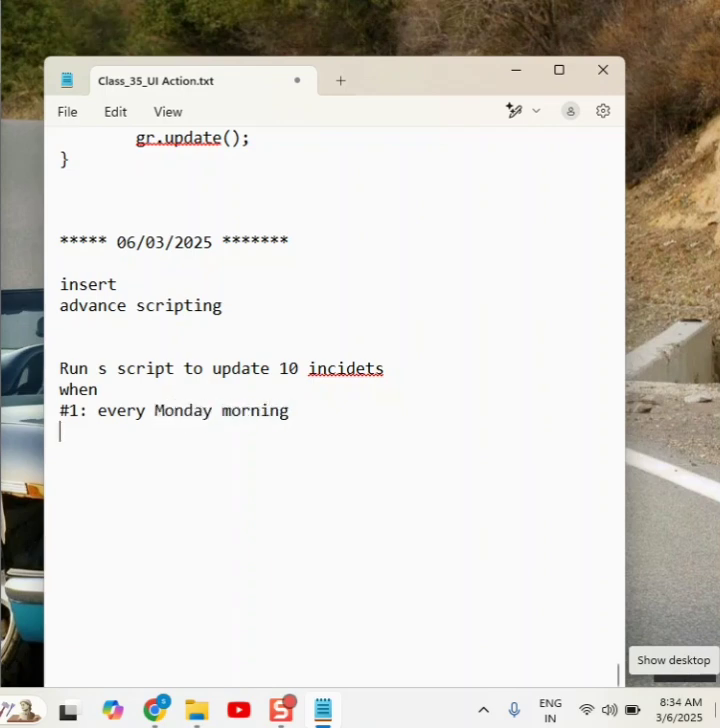
pyautogui.write('#2: immedi')
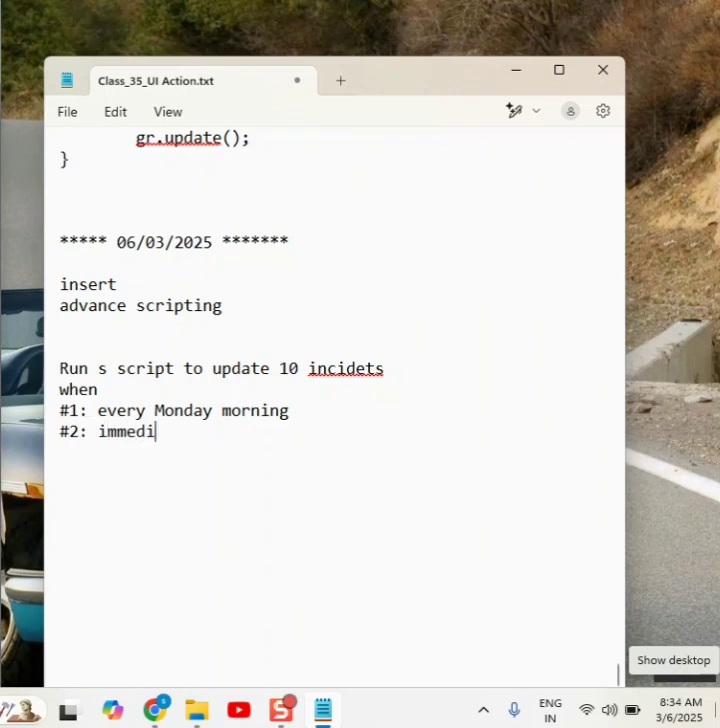
pyautogui.write('ately')
pyautogui.press('Return')
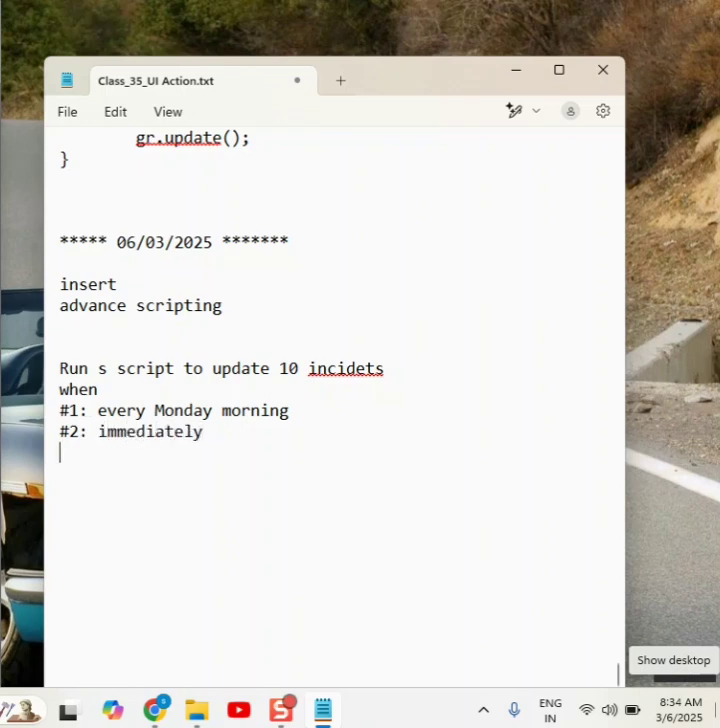
# Add the third scenario "#3: when an incident updated with state=cancelled"
pyautogui.write('#3: wg')
pyautogui.press('BackSpace')
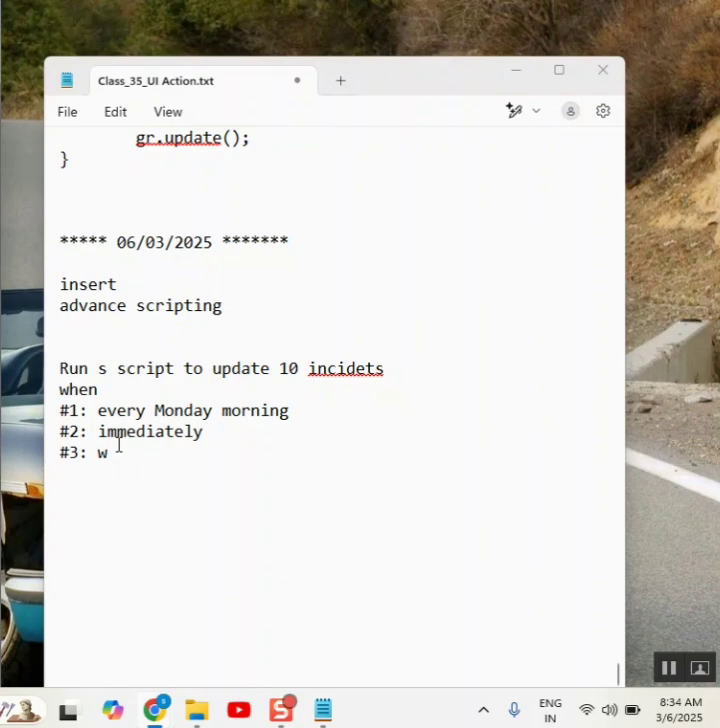
pyautogui.click(221, 515)
pyautogui.write('hen a')
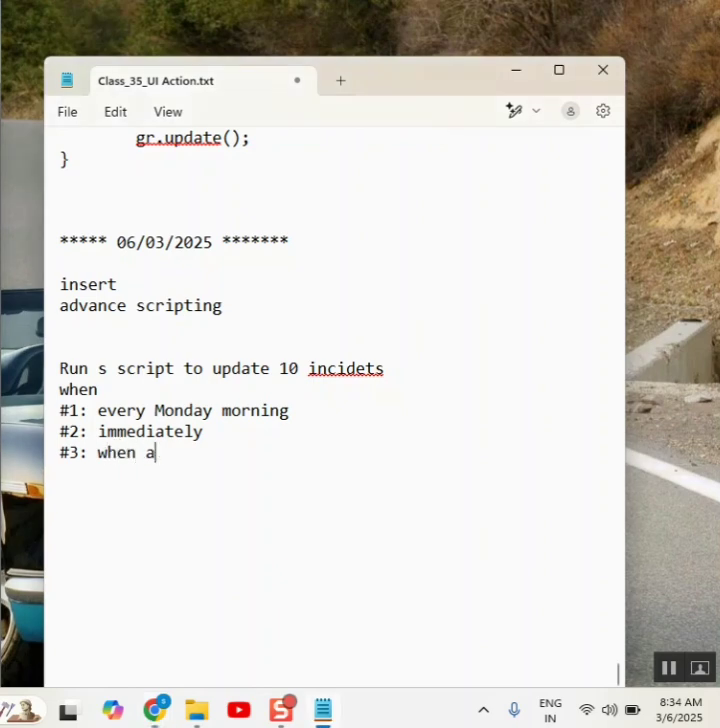
pyautogui.write('n incidne')
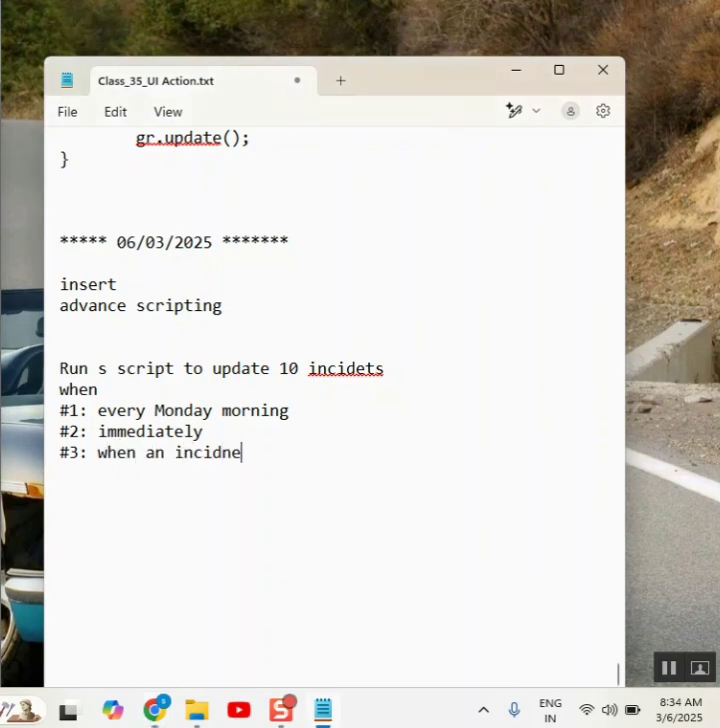
pyautogui.press('BackSpace')
pyautogui.press('BackSpace')
pyautogui.write('ent updated with')
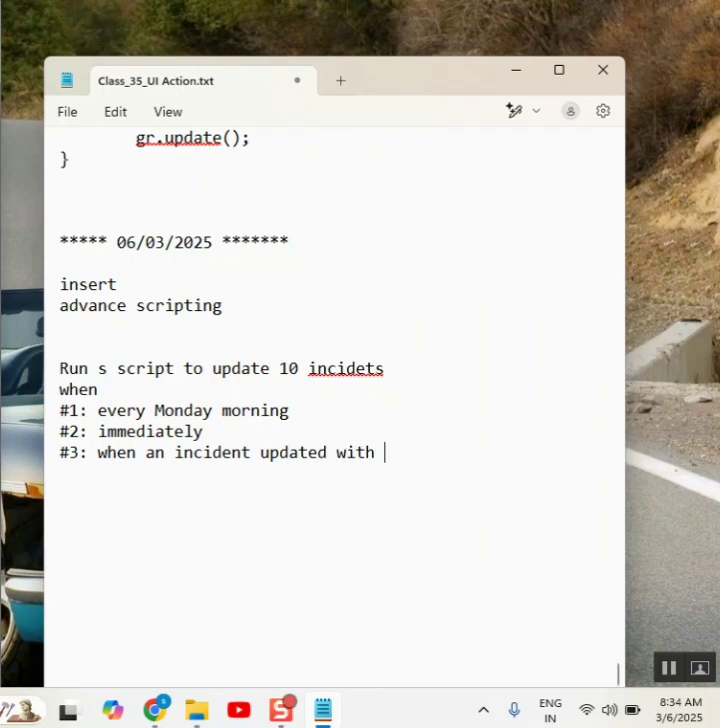
pyautogui.write(' state=')
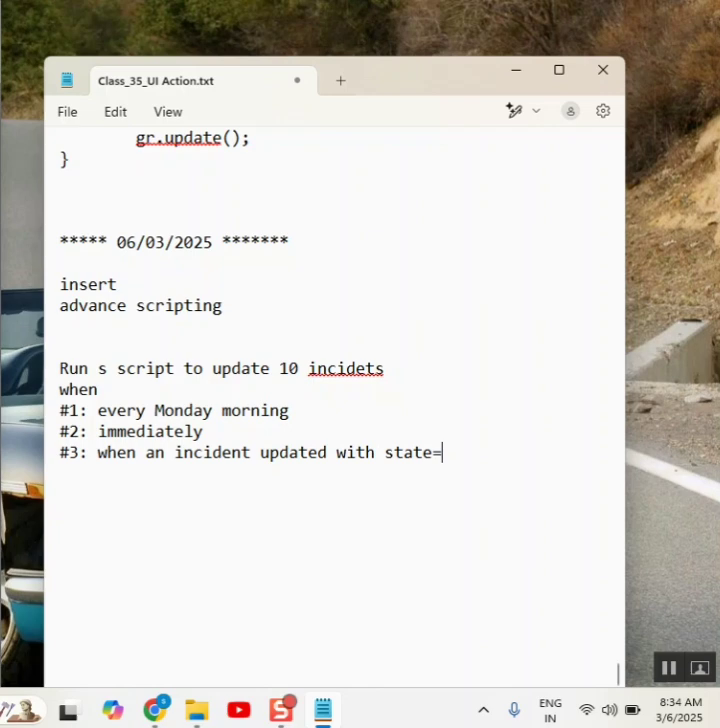
pyautogui.write('cancel')
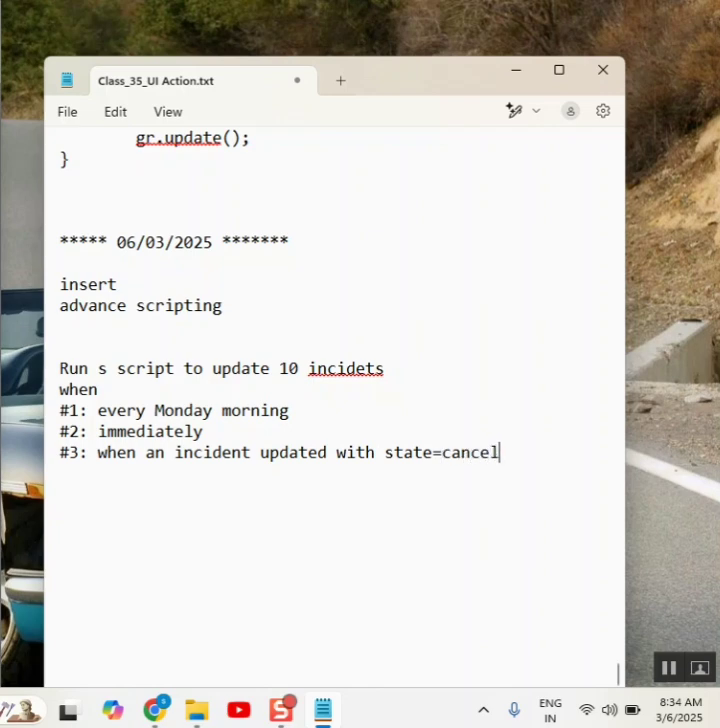
pyautogui.write('led')
# Correct the misspelled "incidets" in the script line to the suggested spelling "incidents"
pyautogui.rightClick(357, 375)
pyautogui.moveTo(364, 379)
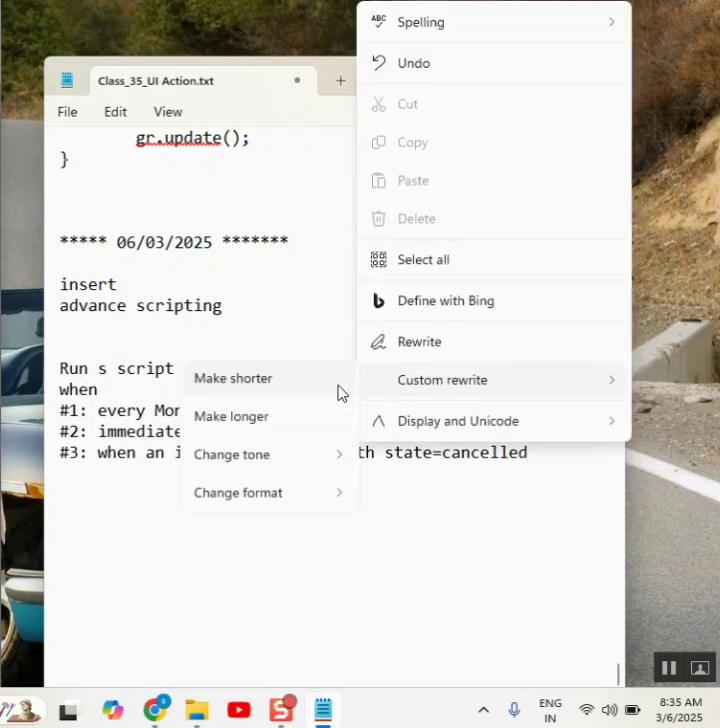
pyautogui.click(216, 632)
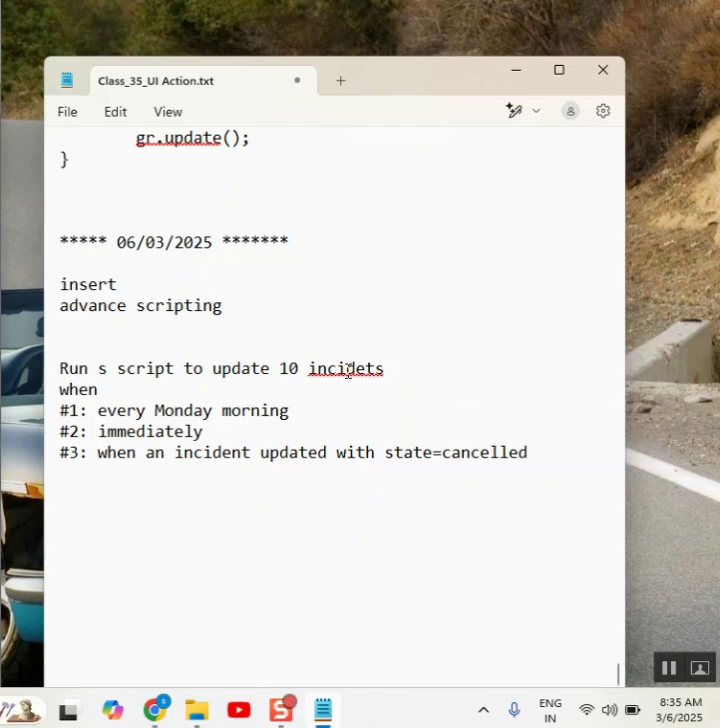
pyautogui.click(348, 374)
pyautogui.click(358, 403)
pyautogui.moveTo(397, 366); pyautogui.dragTo(45, 378)
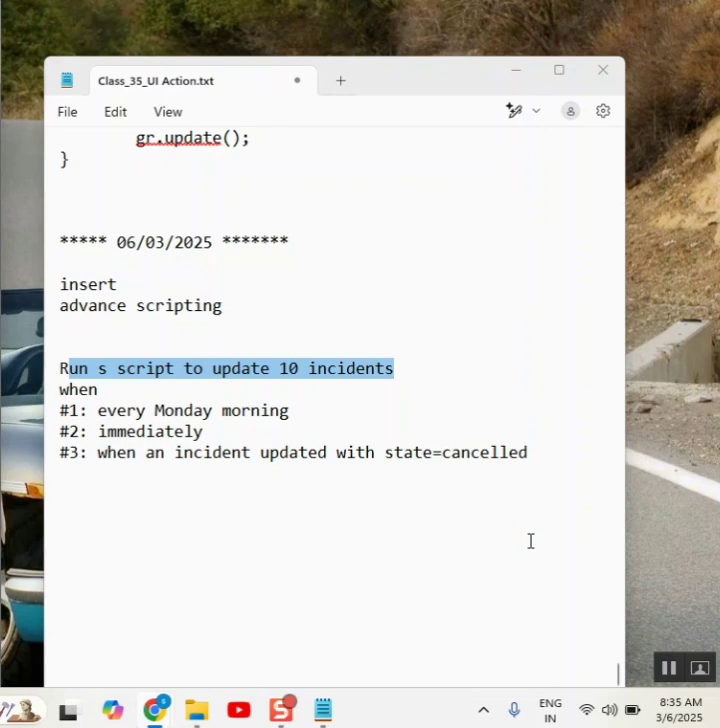
pyautogui.click(292, 369)
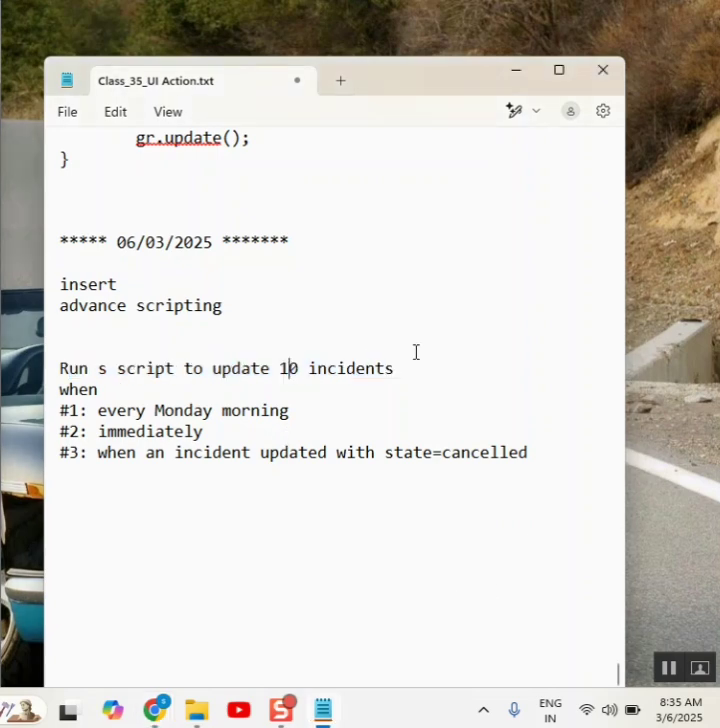
pyautogui.click(402, 362)
pyautogui.moveTo(396, 368); pyautogui.dragTo(60, 368)
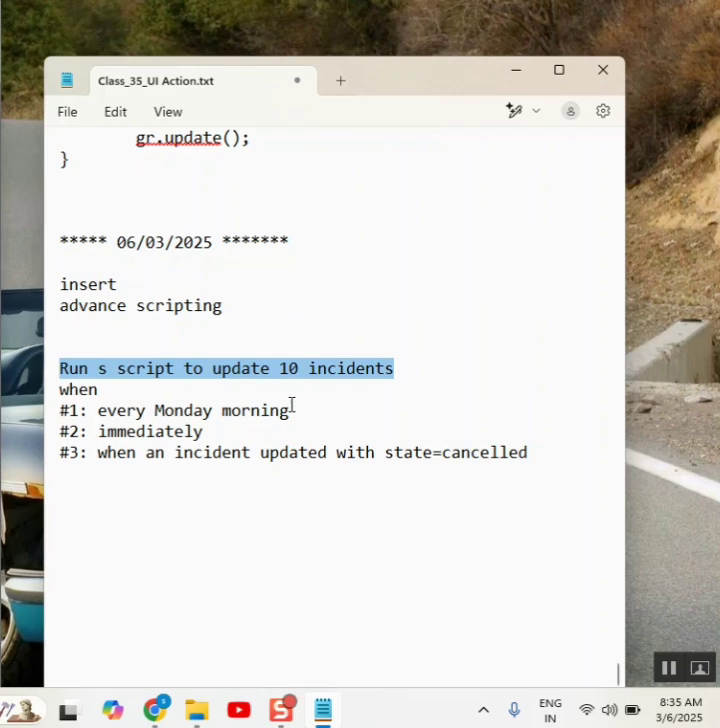
pyautogui.moveTo(293, 406); pyautogui.dragTo(58, 410)
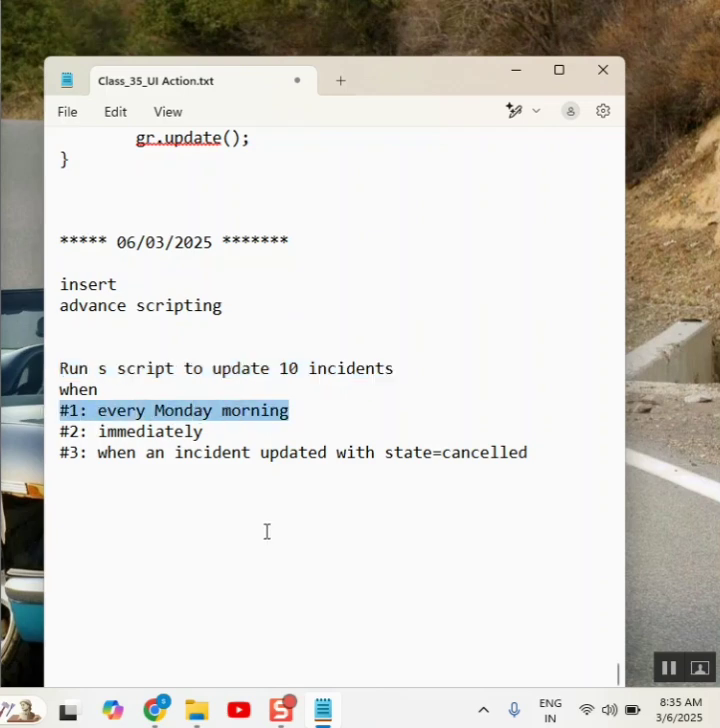
# Annotate scenario #1 with "- SC" and scenario #2 with "- BG script or SC (excute now)", aligning both notes
pyautogui.click(297, 410)
pyautogui.write('- SC')
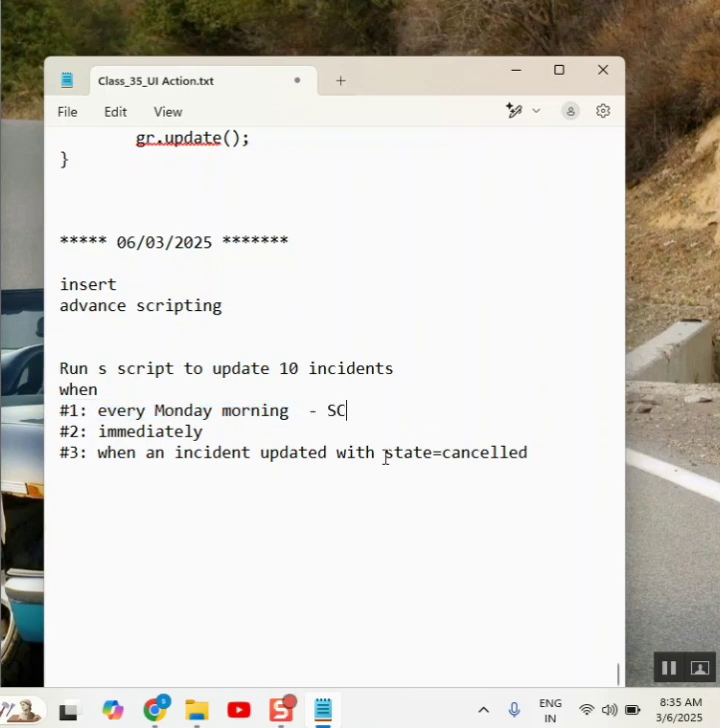
pyautogui.click(335, 432)
pyautogui.write('- BG s')
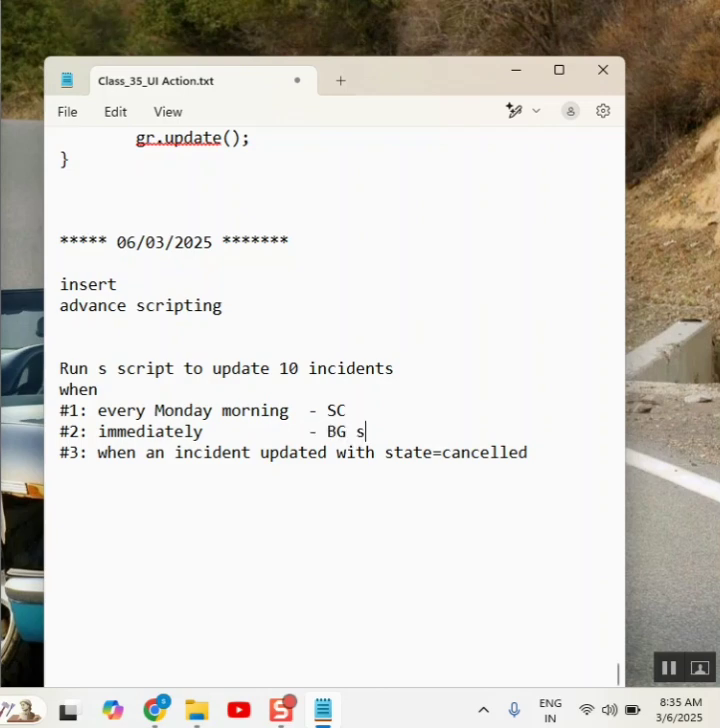
pyautogui.write('cript ')
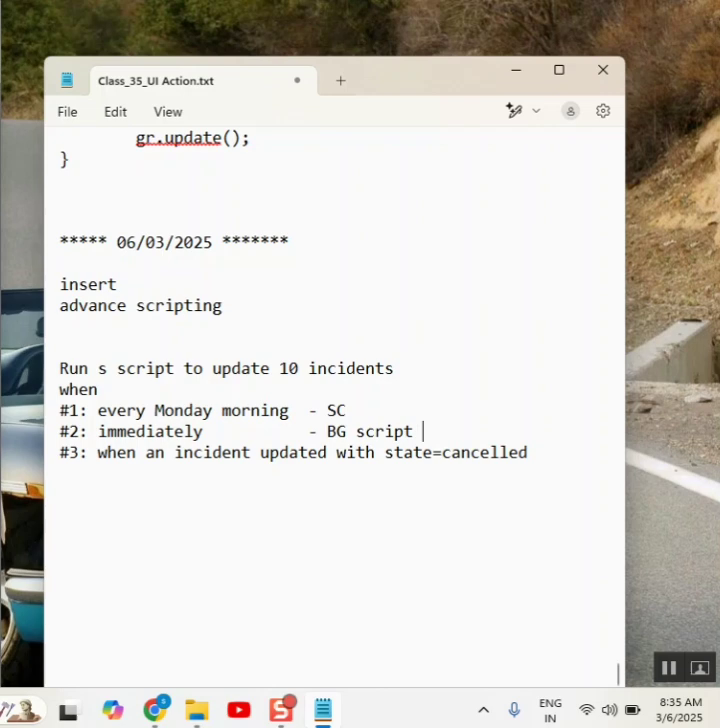
pyautogui.write('or')
pyautogui.write('SC (exc')
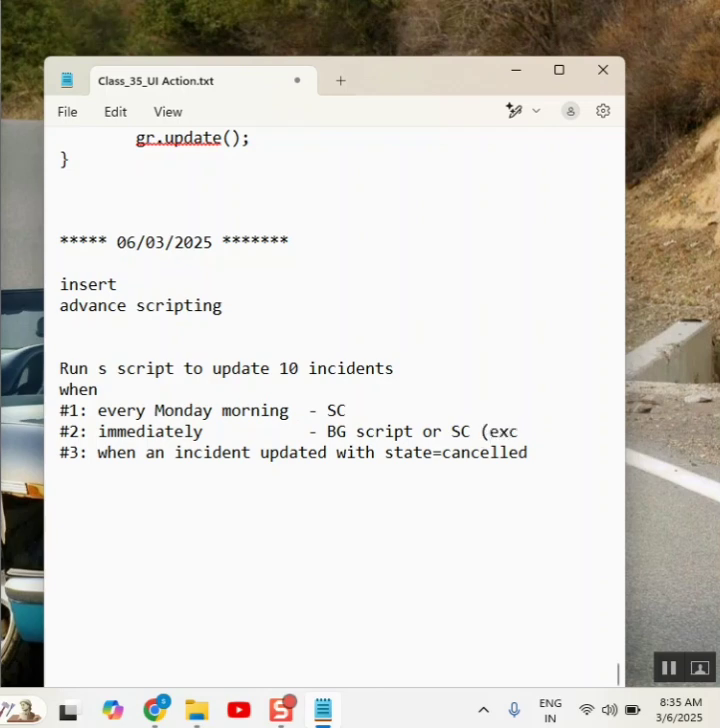
pyautogui.write('ute now')
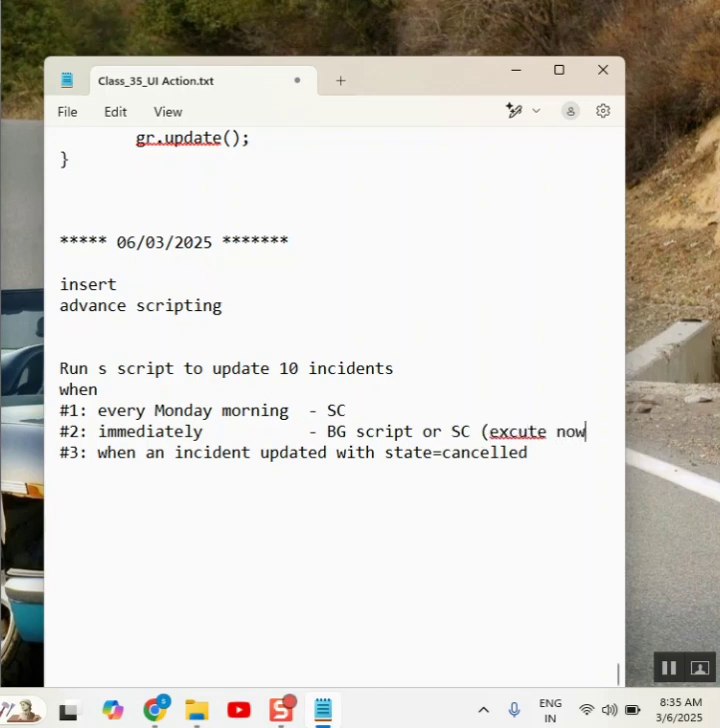
pyautogui.write(')')
# Correct the misspelled "excute" to "execute" in the note for scenario #2
pyautogui.click(498, 430)
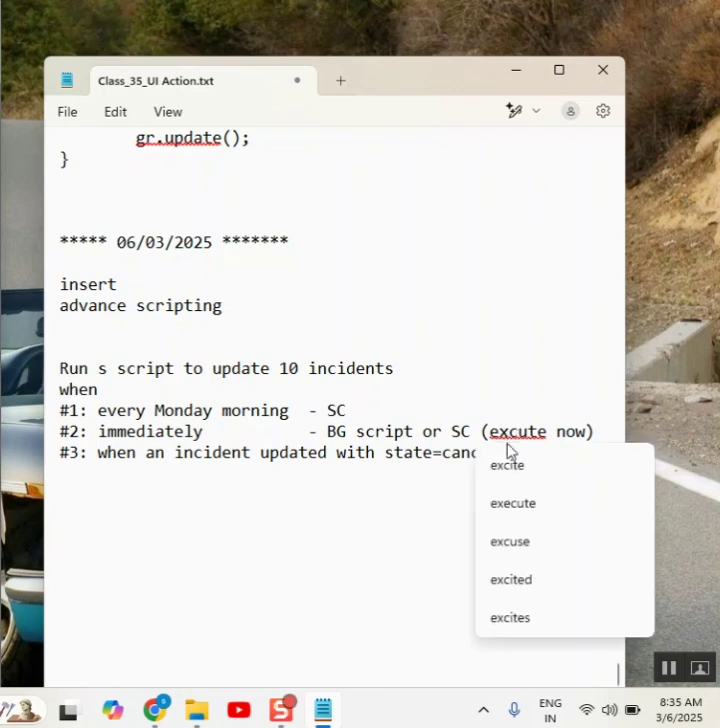
pyautogui.press('Escape')
pyautogui.click(506, 430)
pyautogui.write('e')
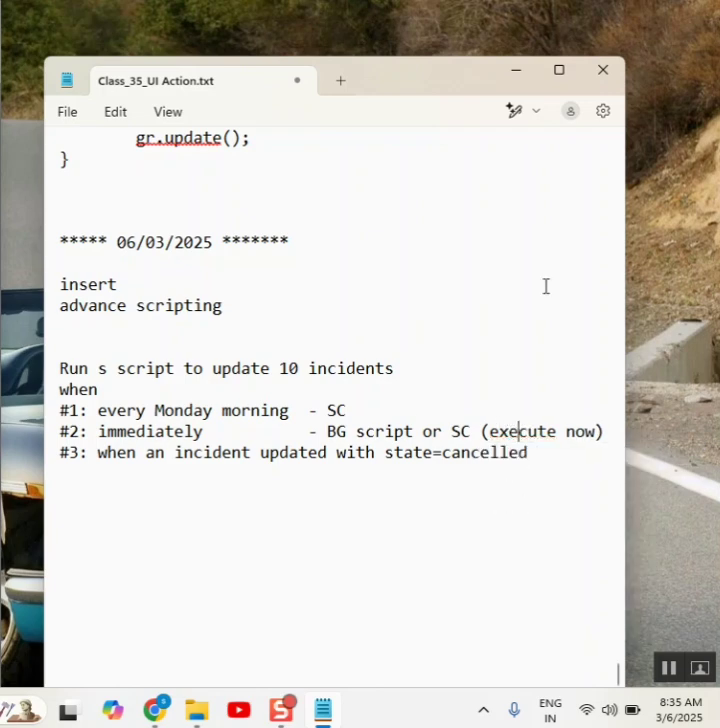
# Append "(BR)" to the end of scenario #3, and widen and reposition the notes window
pyautogui.click(567, 455)
pyautogui.write('(BR)')
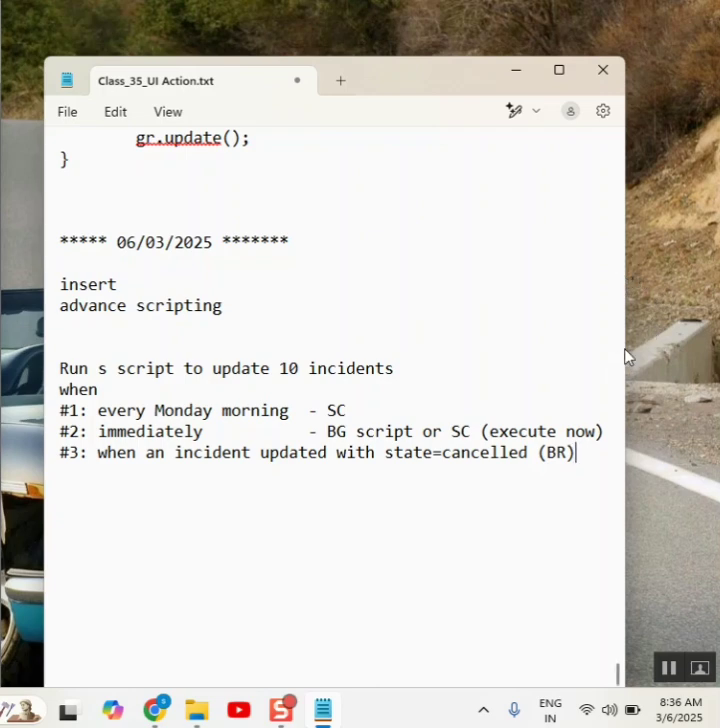
pyautogui.moveTo(626, 346); pyautogui.dragTo(712, 340)
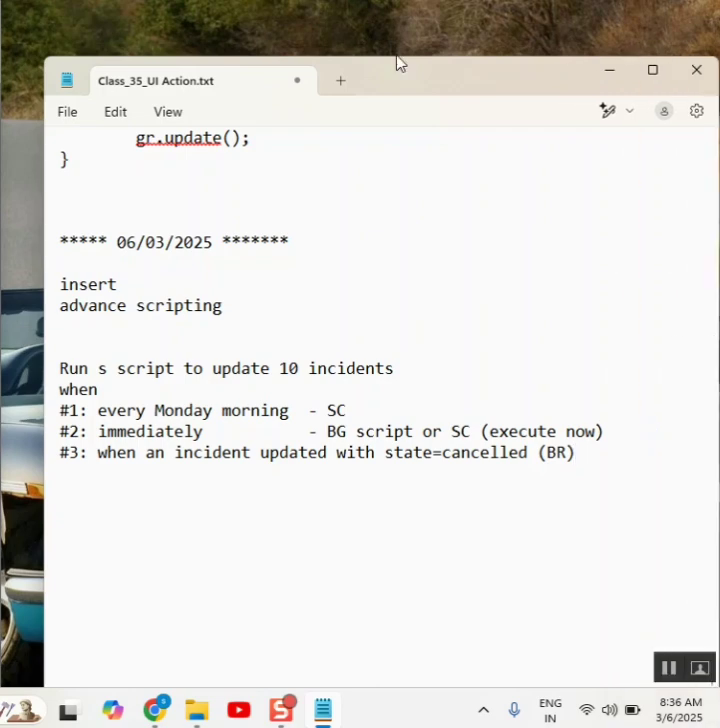
pyautogui.moveTo(400, 85); pyautogui.dragTo(370, 48)
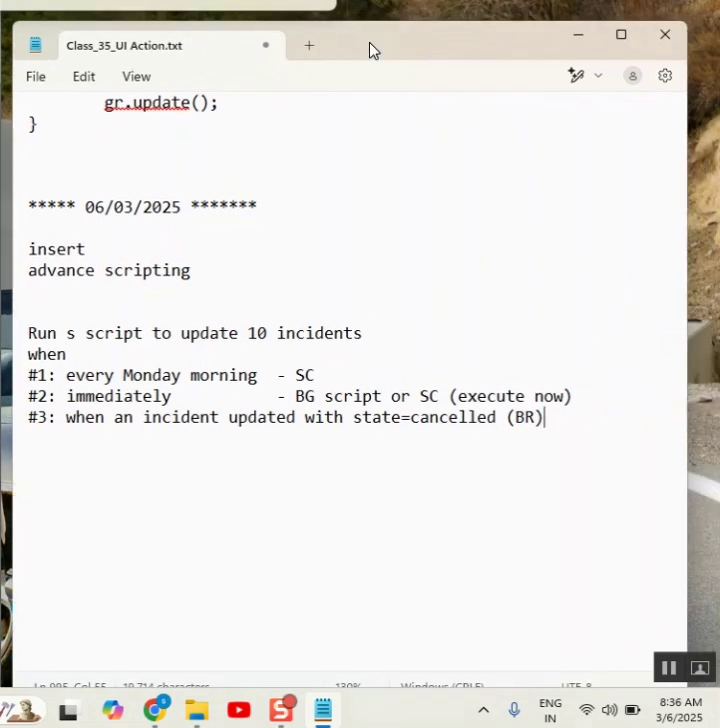
# Review the line about updating 10 incidents, its three scenarios, and the earlier GlideRecord script above the 06/03/2025 heading
pyautogui.tripleClick(372, 333)
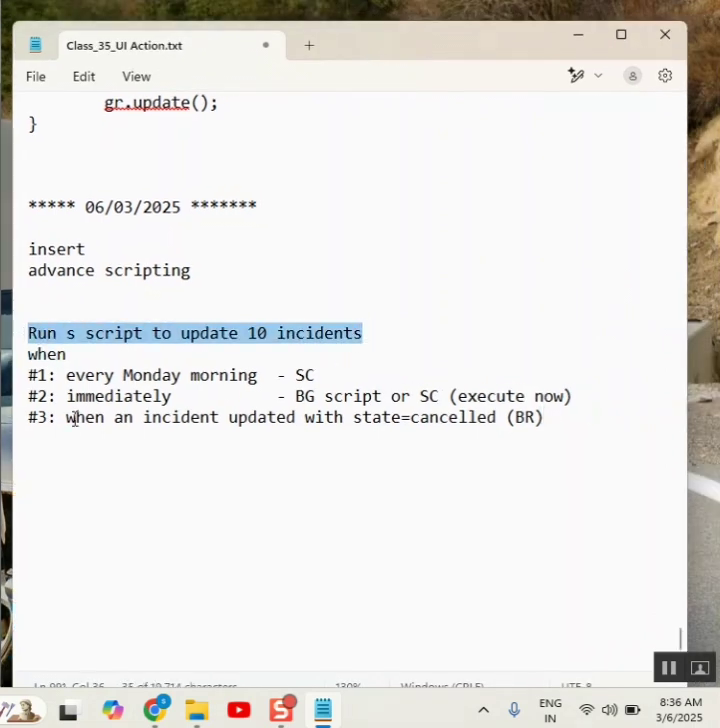
pyautogui.moveTo(29, 376); pyautogui.dragTo(546, 417)
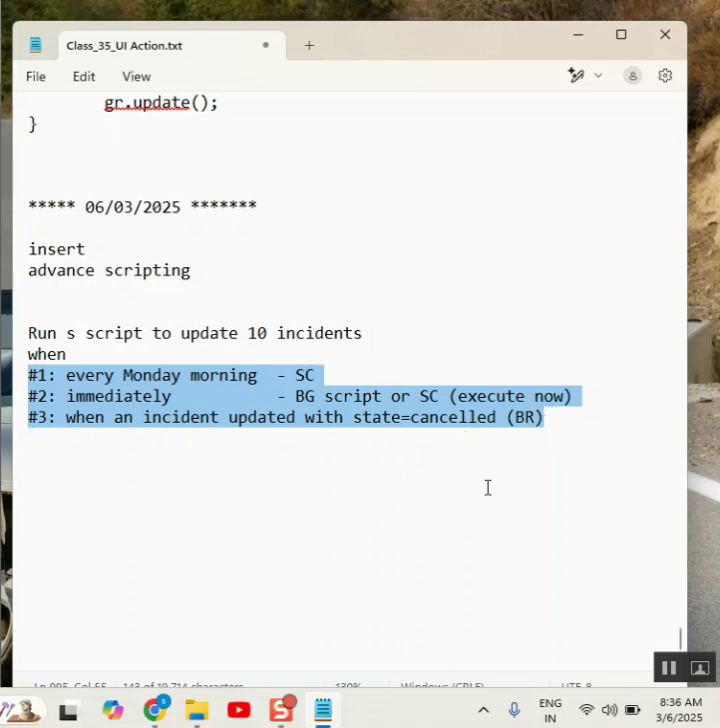
pyautogui.doubleClick(150, 377)
pyautogui.doubleClick(104, 394)
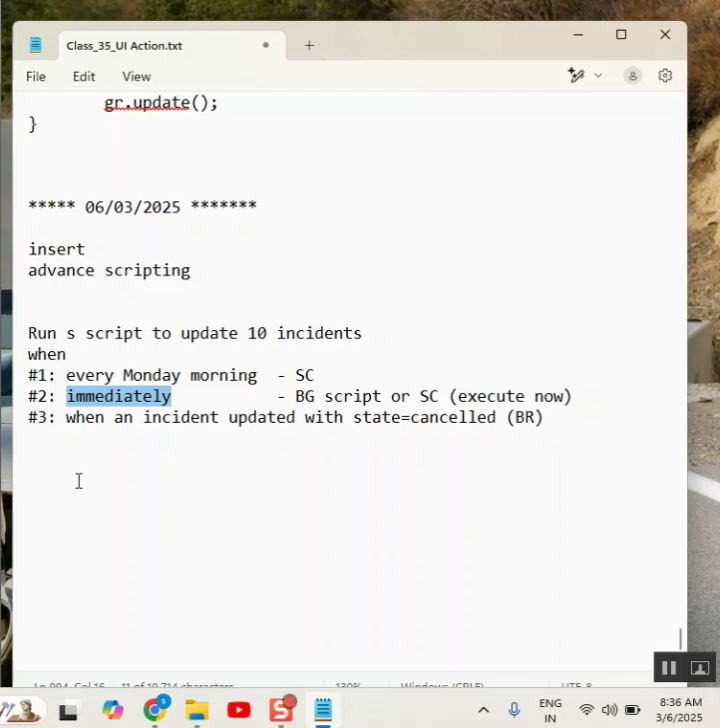
pyautogui.doubleClick(414, 418)
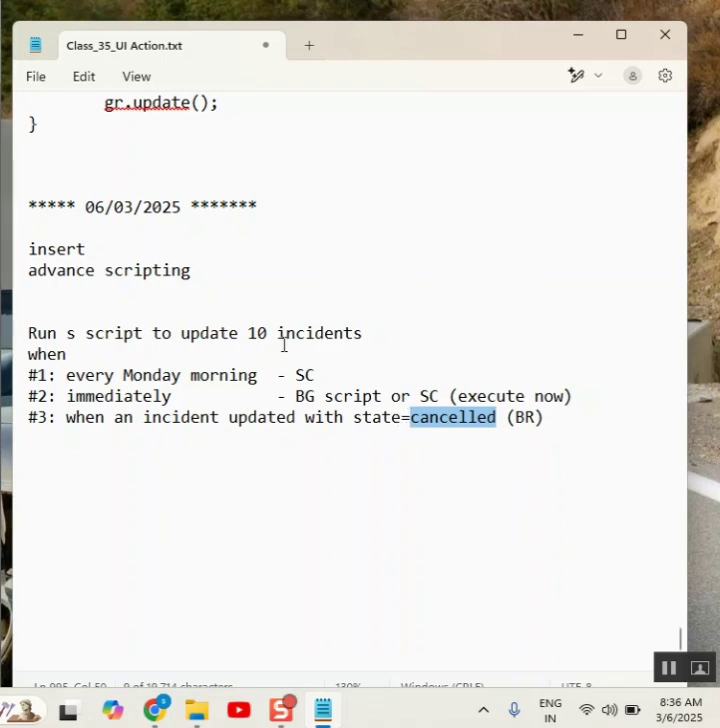
pyautogui.moveTo(364, 333); pyautogui.dragTo(28, 333)
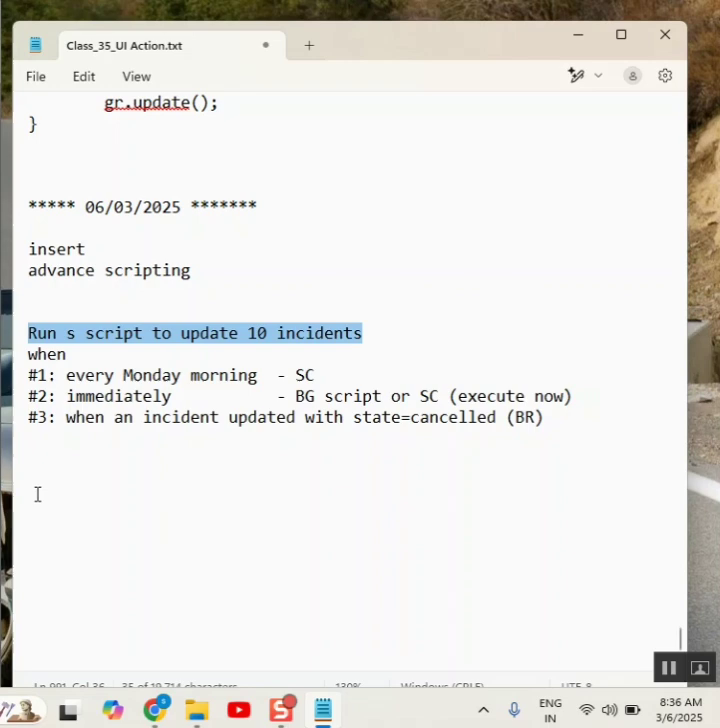
pyautogui.click(394, 336)
pyautogui.moveTo(397, 336); pyautogui.dragTo(46, 421)
pyautogui.click(383, 341)
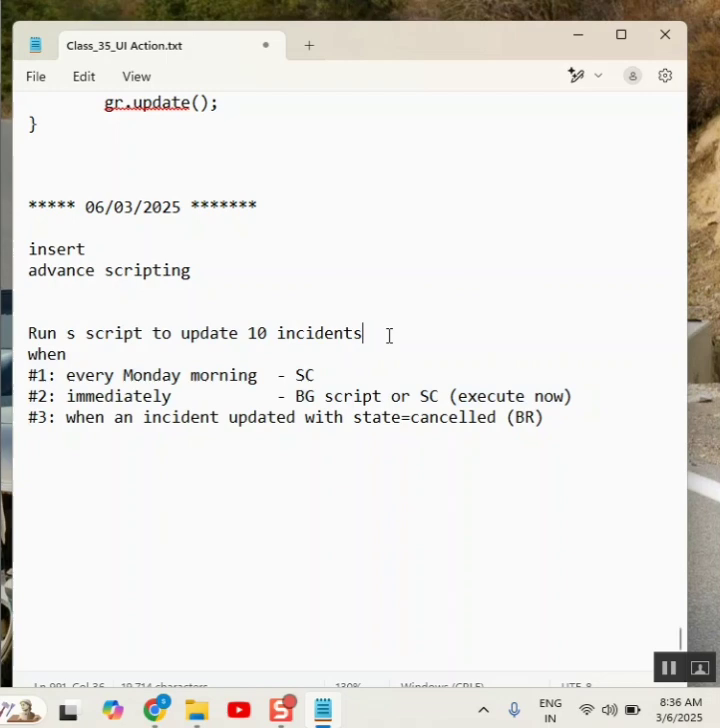
pyautogui.moveTo(388, 336); pyautogui.dragTo(28, 348)
pyautogui.scroll(5, 101, 304)
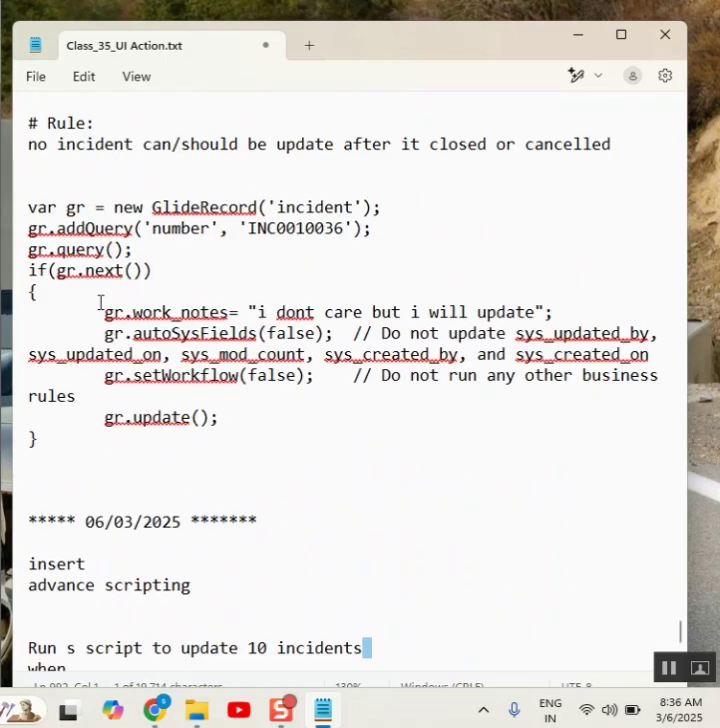
pyautogui.moveTo(65, 462); pyautogui.dragTo(28, 207)
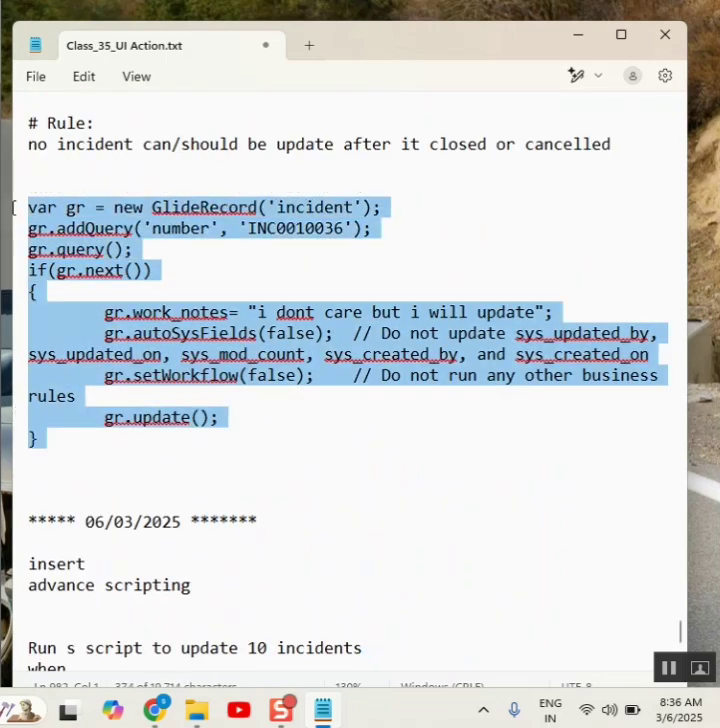
pyautogui.scroll(-2, 378, 386)
pyautogui.scroll(-3, 378, 386)
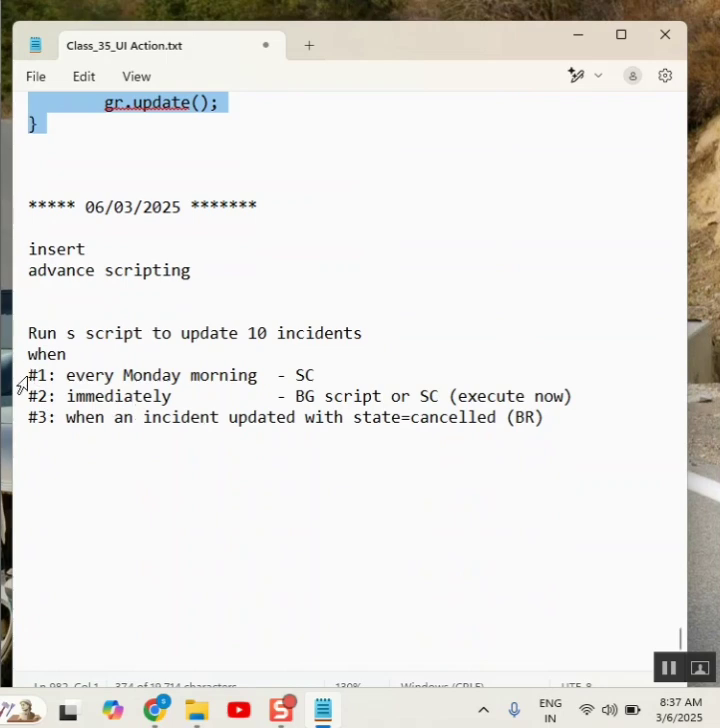
pyautogui.moveTo(20, 378); pyautogui.dragTo(60, 428)
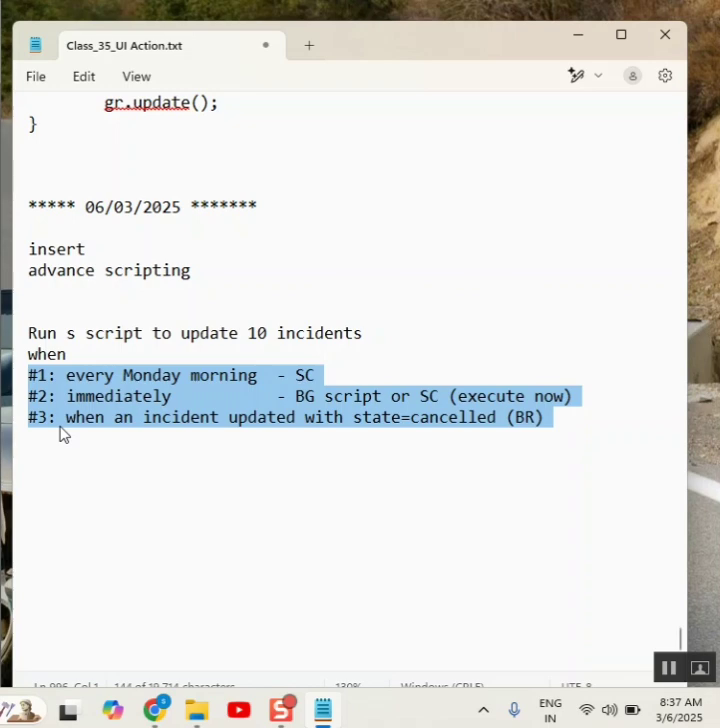
pyautogui.click(117, 352)
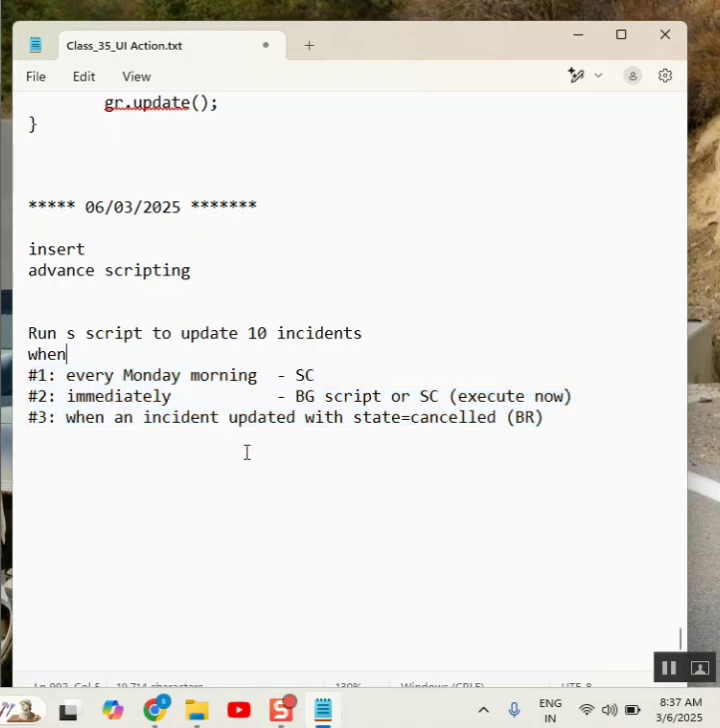
# Capitalize the first word of scenario #1 so it reads "Every Monday morning"
pyautogui.click(74, 377)
pyautogui.press('BackSpace')
pyautogui.write('E')
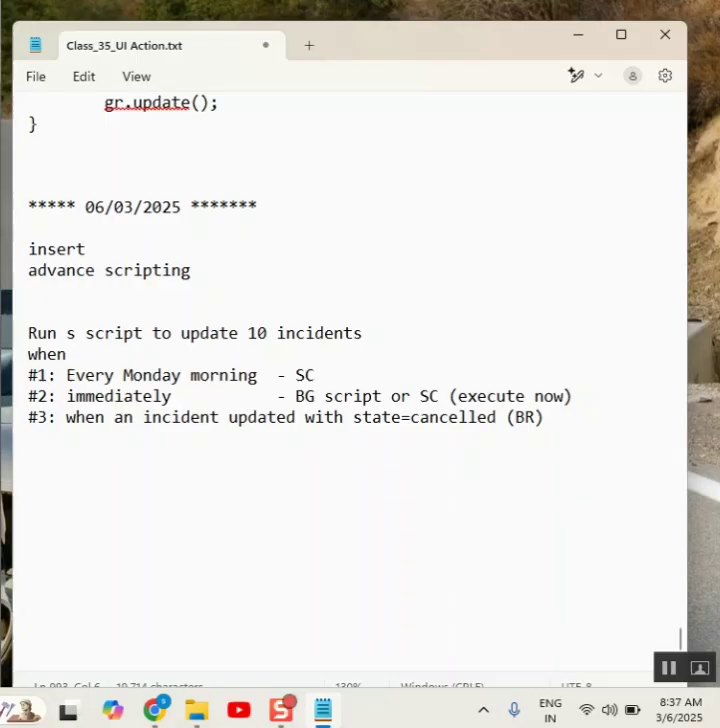